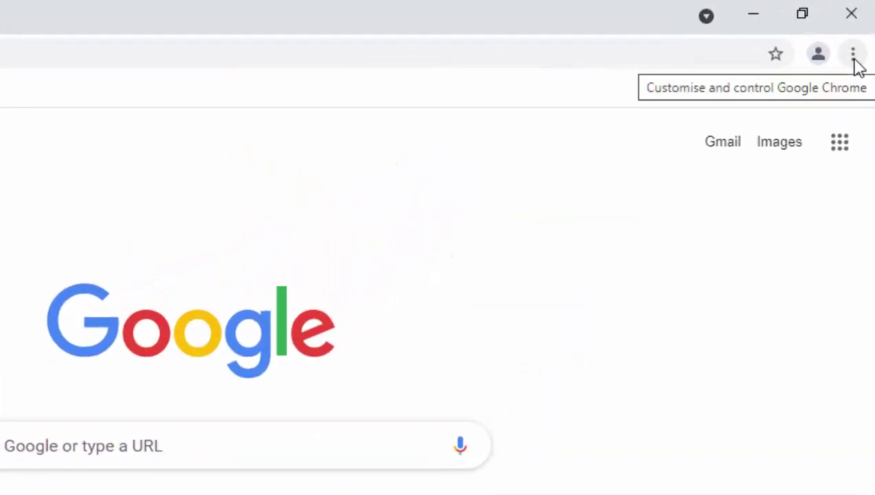
Open the site settings in Chrome's privacy and security settings
click(853, 55)
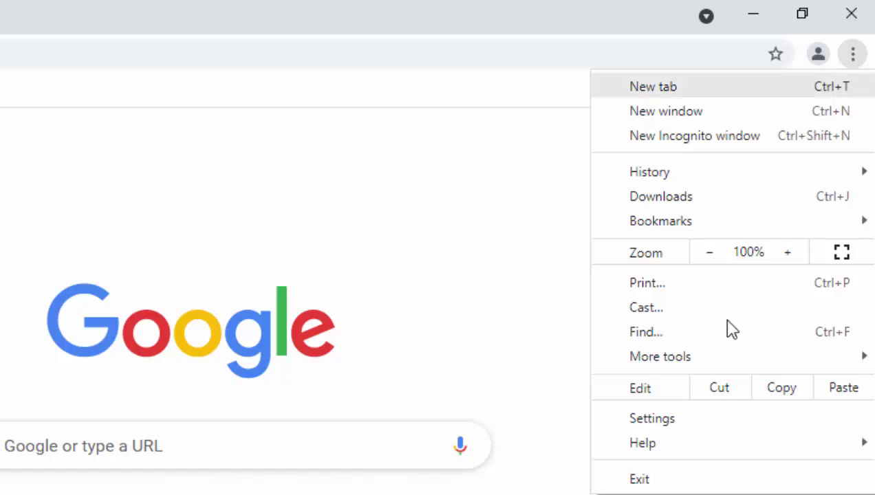
click(654, 421)
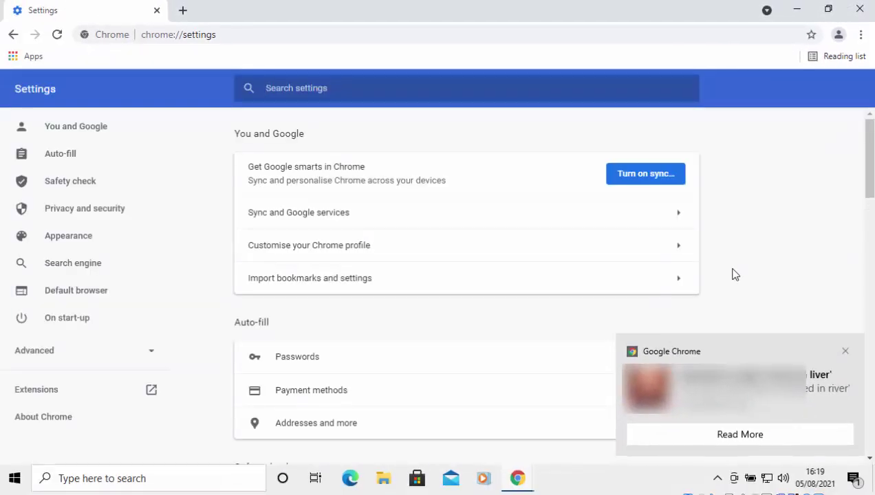
click(81, 210)
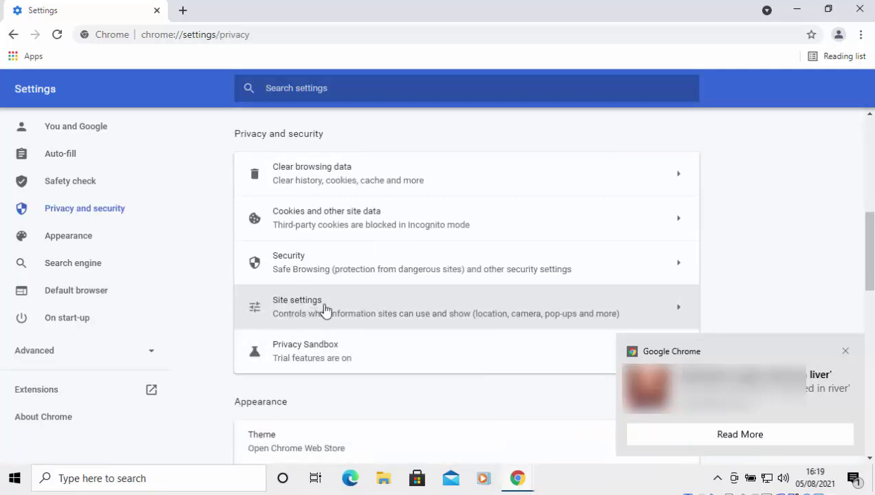
click(308, 308)
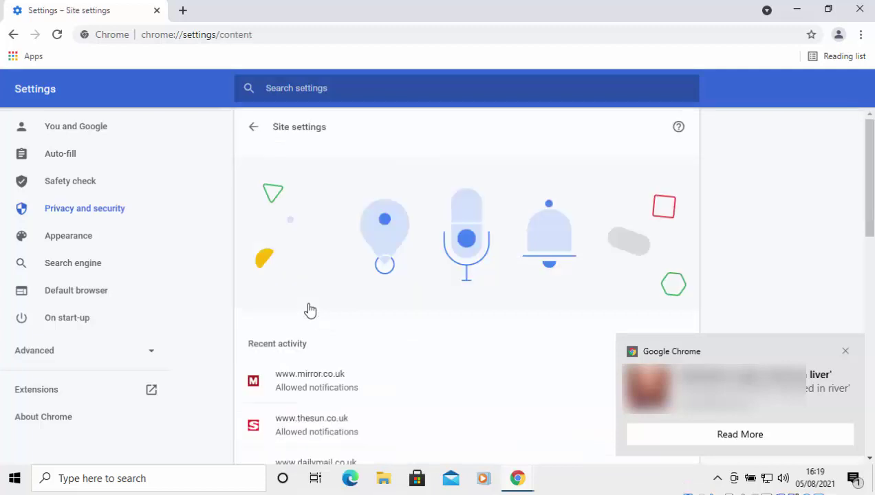
scroll(393, 322, down, 3)
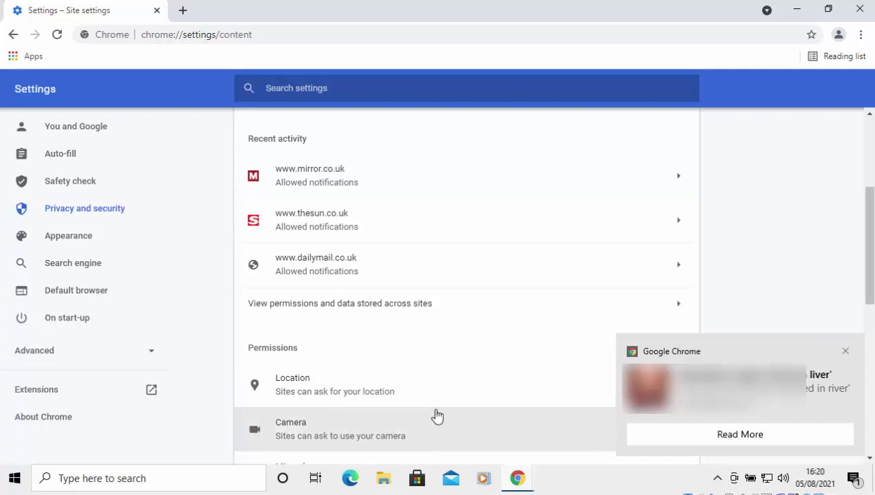
click(318, 271)
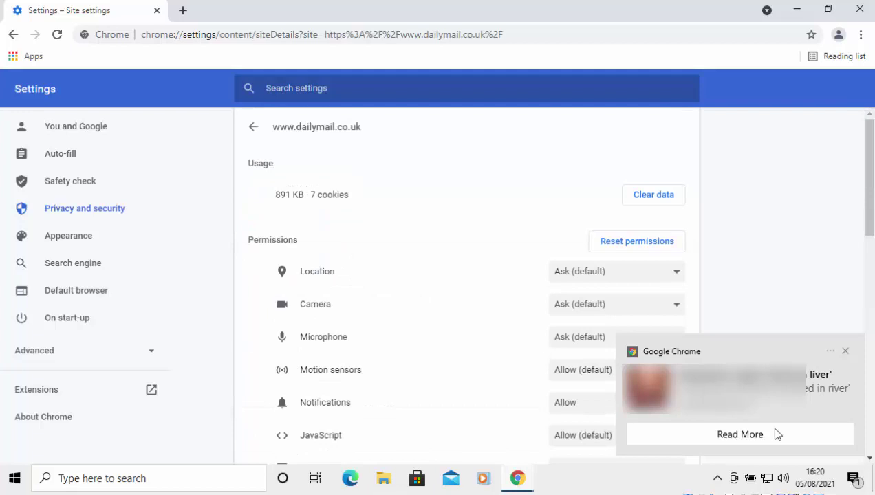
click(847, 352)
scroll(444, 390, down, 1)
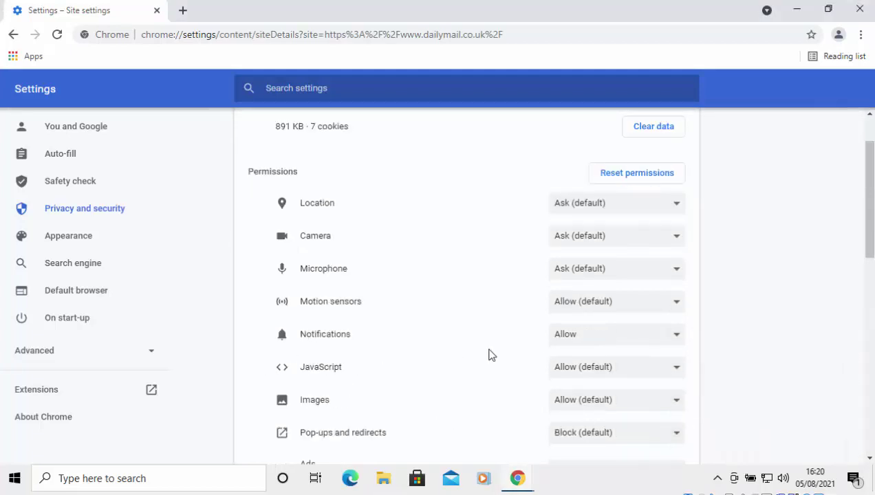
click(592, 338)
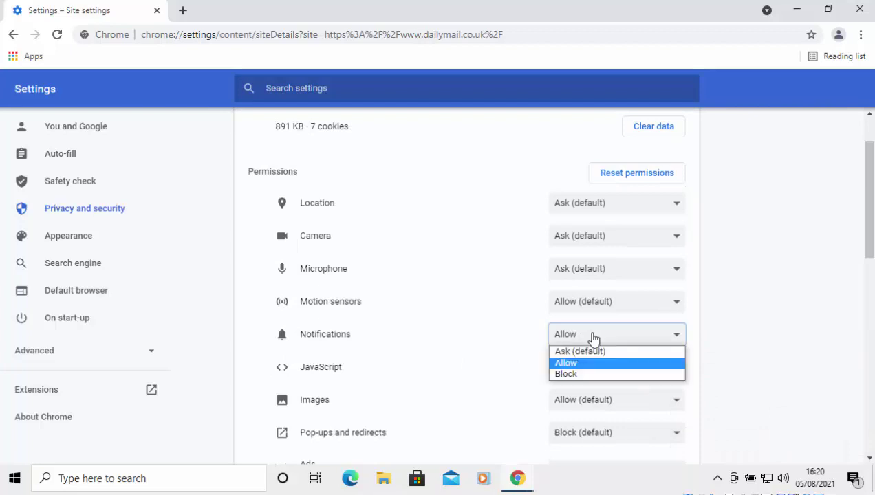
click(570, 375)
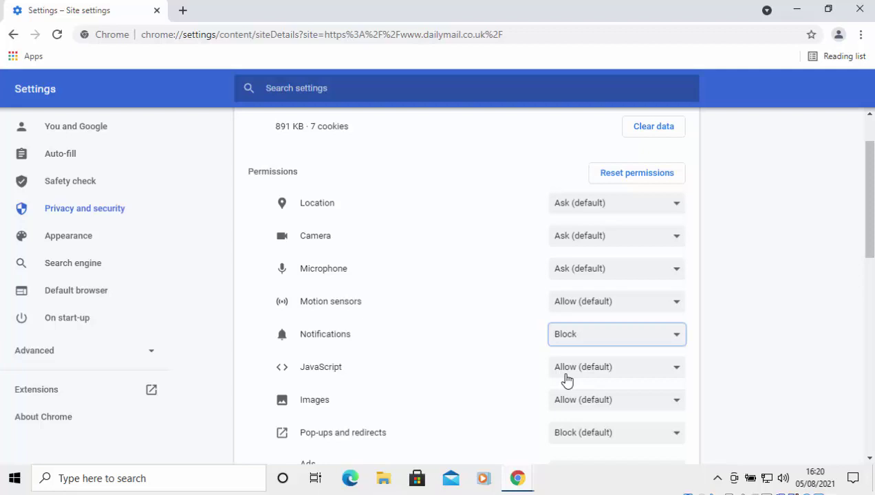
scroll(485, 195, up, 1)
click(254, 128)
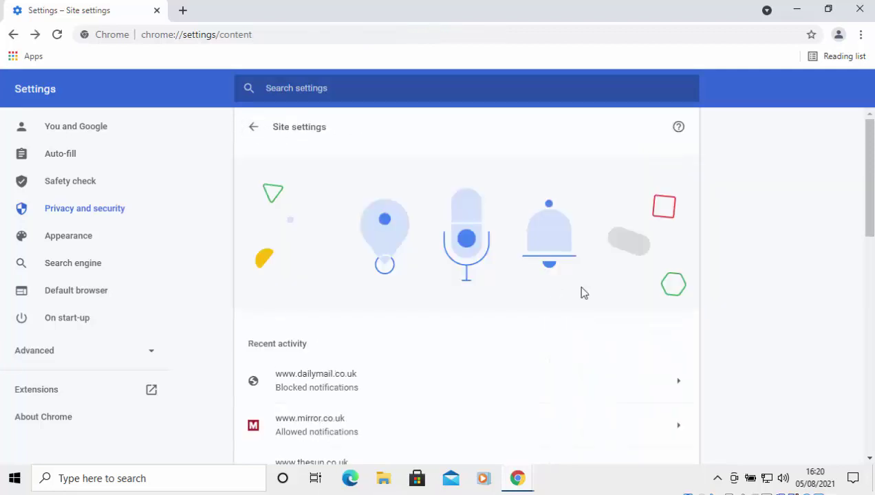
scroll(580, 293, down, 1)
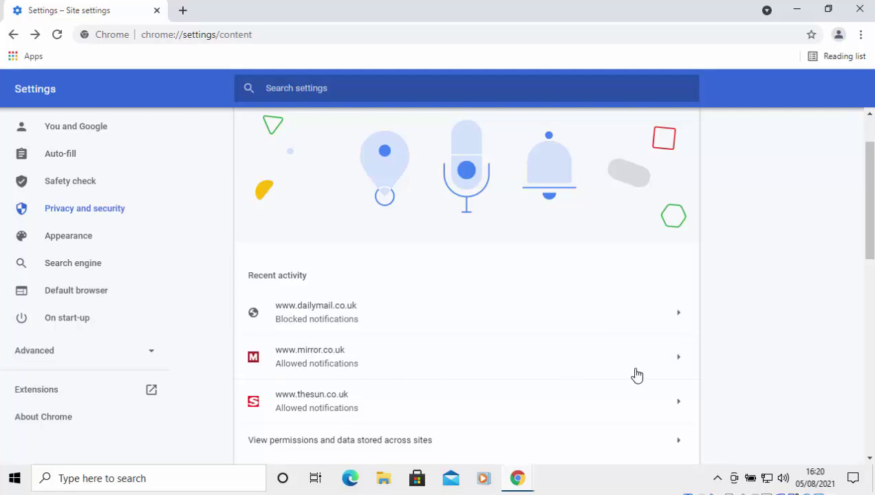
click(679, 357)
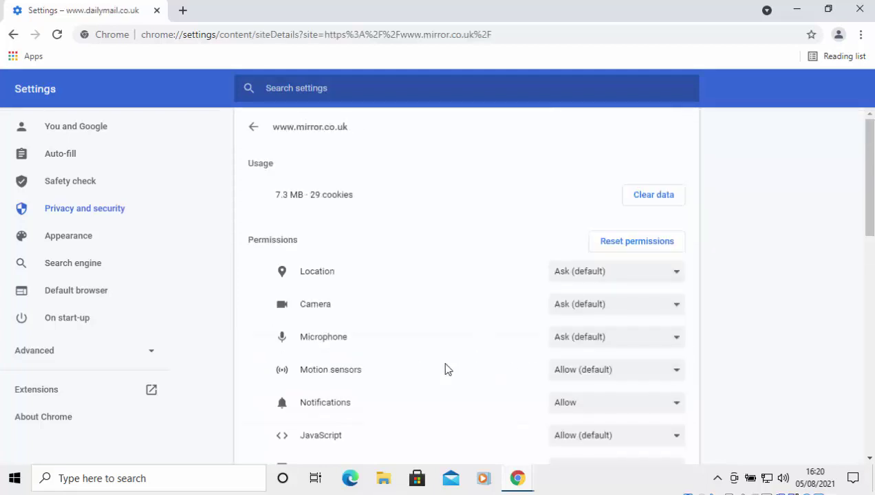
scroll(399, 378, down, 1)
click(641, 337)
click(571, 374)
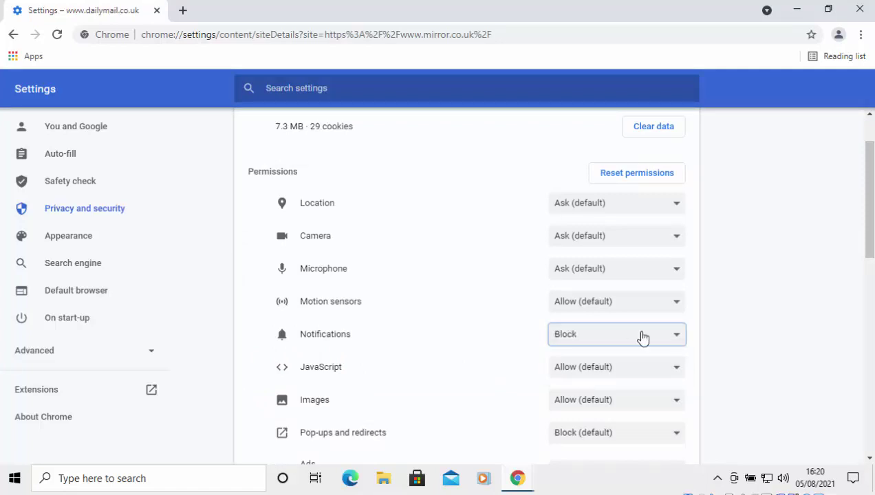
scroll(262, 137, up, 1)
click(253, 127)
Change the default notification behaviour to "Don't allow sites to send notifications" and return to the site settings
scroll(371, 423, down, 2)
scroll(399, 427, down, 3)
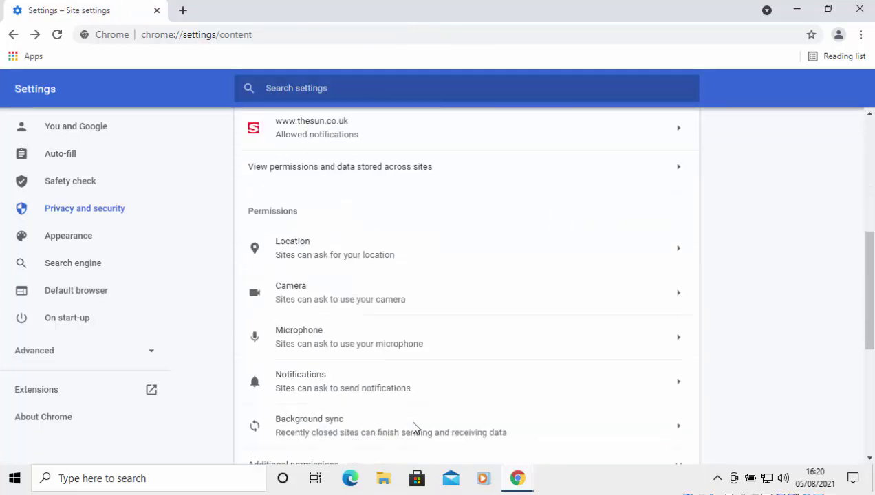
scroll(413, 428, up, 2)
scroll(413, 429, down, 3)
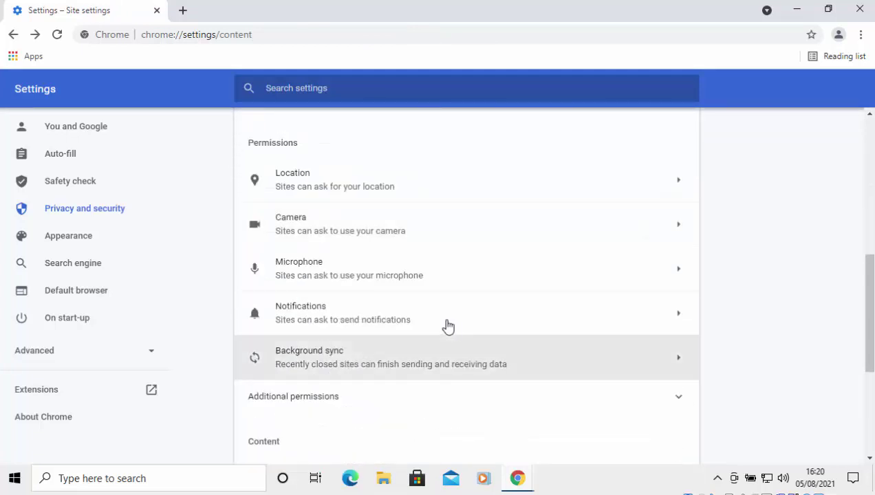
click(301, 315)
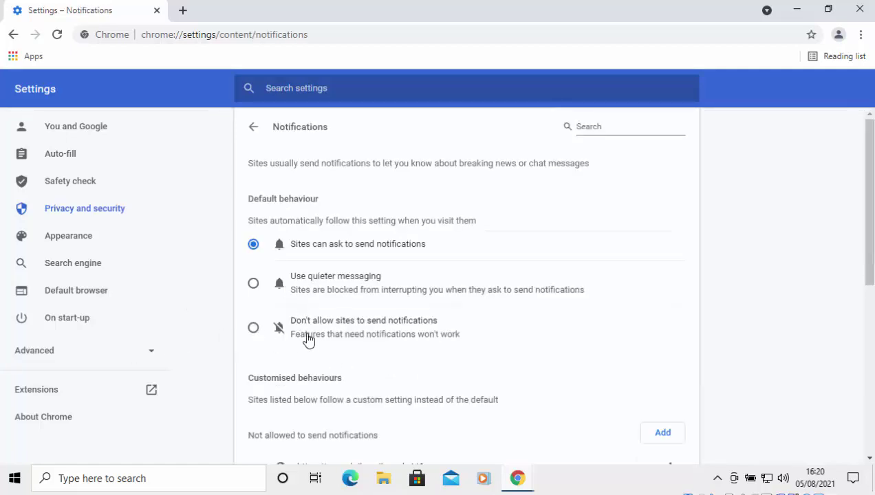
click(253, 331)
click(253, 128)
scroll(350, 215, up, 1)
scroll(350, 215, up, 3)
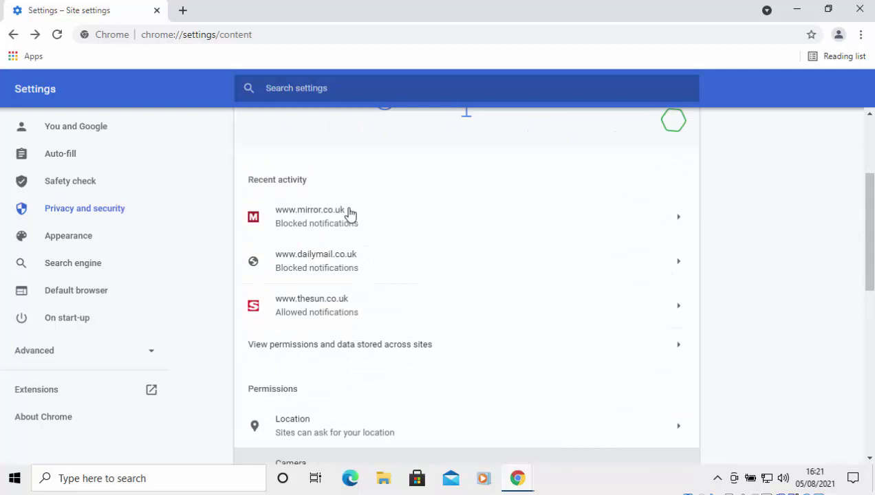
click(290, 309)
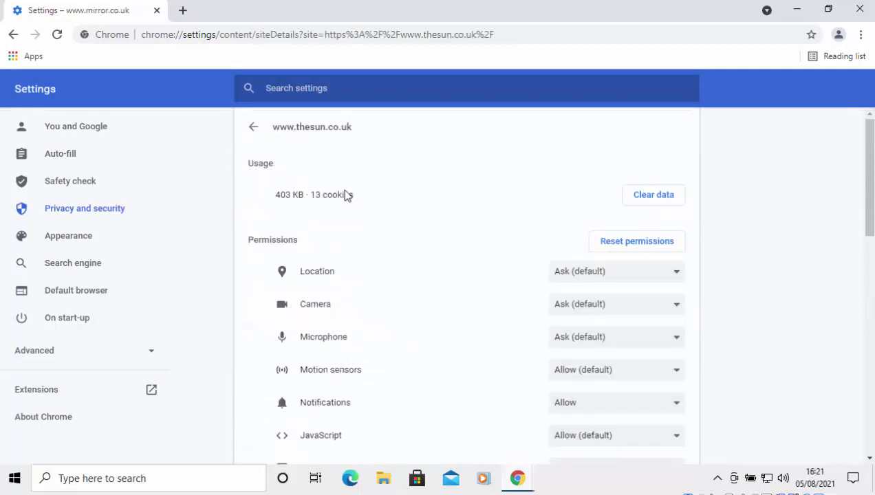
click(253, 127)
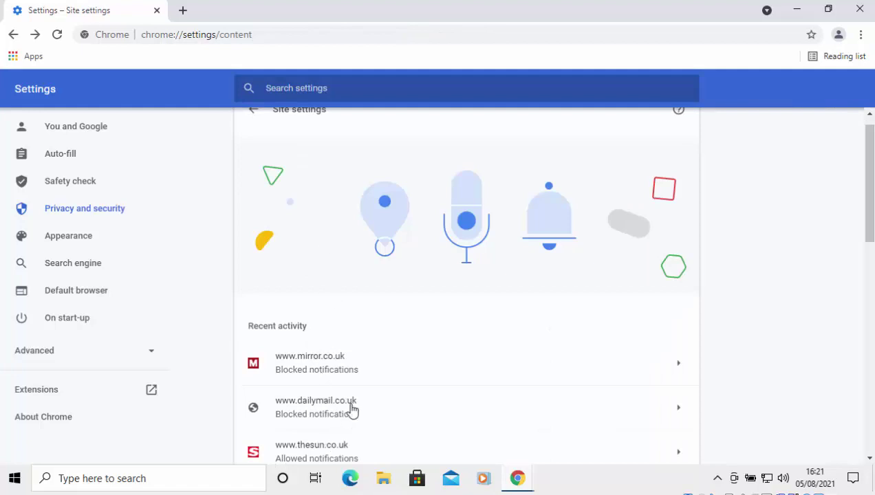
scroll(352, 406, down, 1)
click(335, 389)
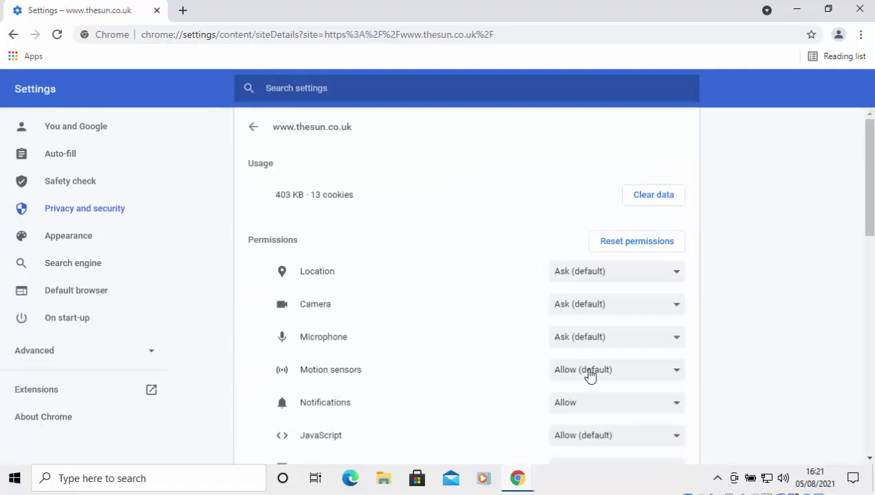
click(615, 404)
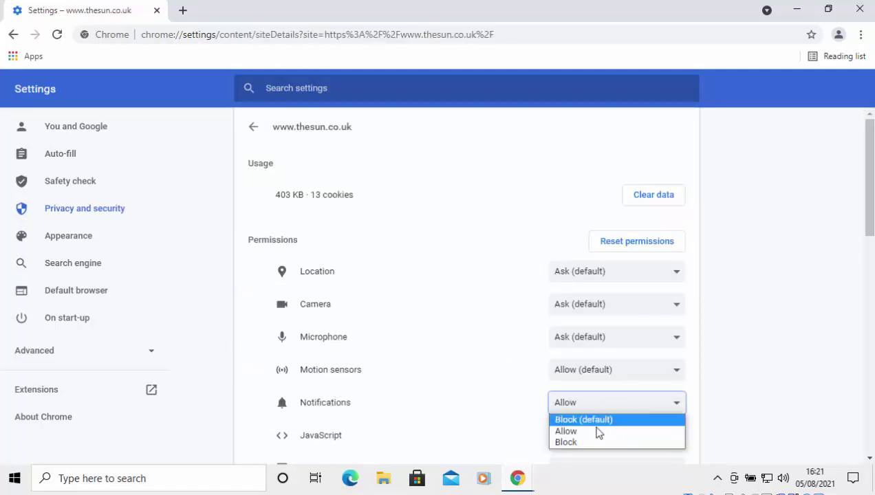
click(590, 420)
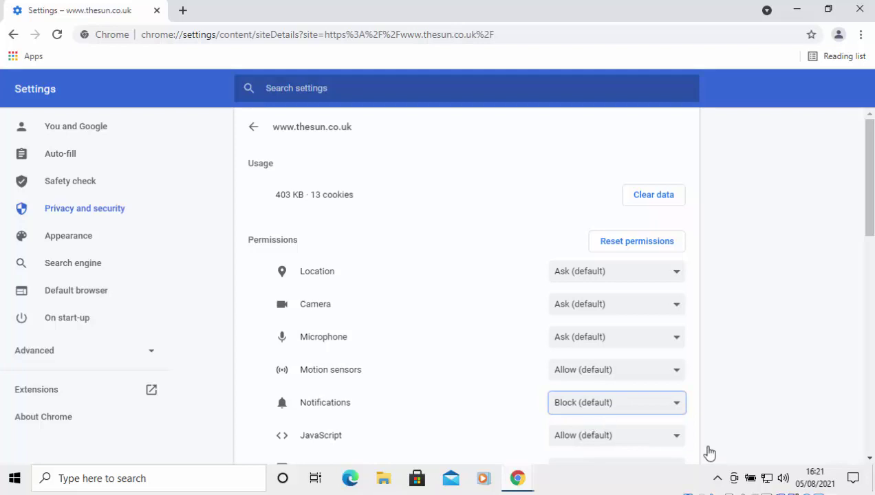
click(255, 128)
click(251, 129)
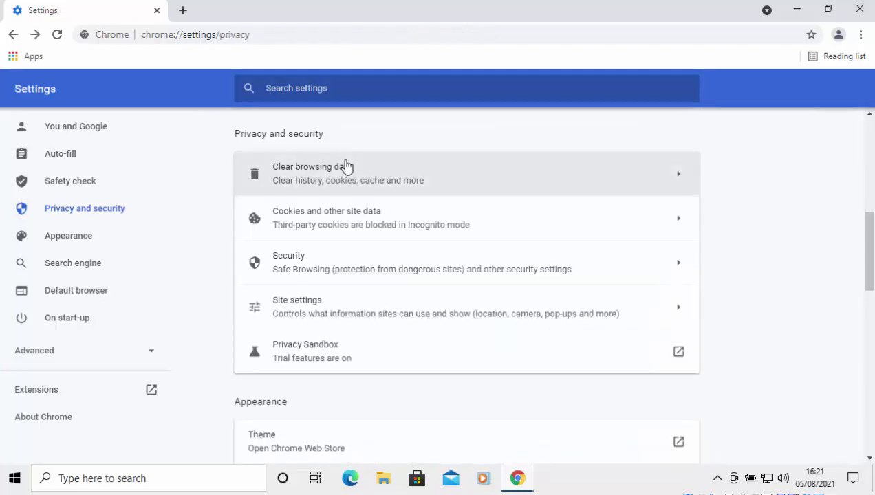